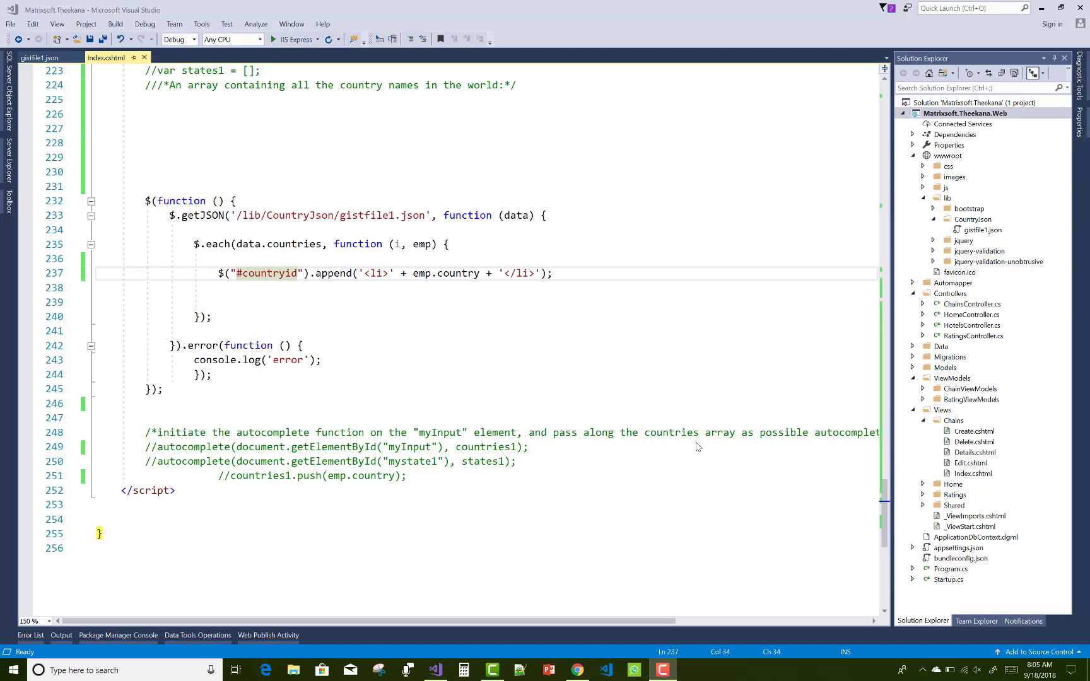
Inspect gistfile1.json's countries array and country/states fields with Solution Explorer hidden, then close it.
{"action": "double_click", "coordinate": [983, 229]}
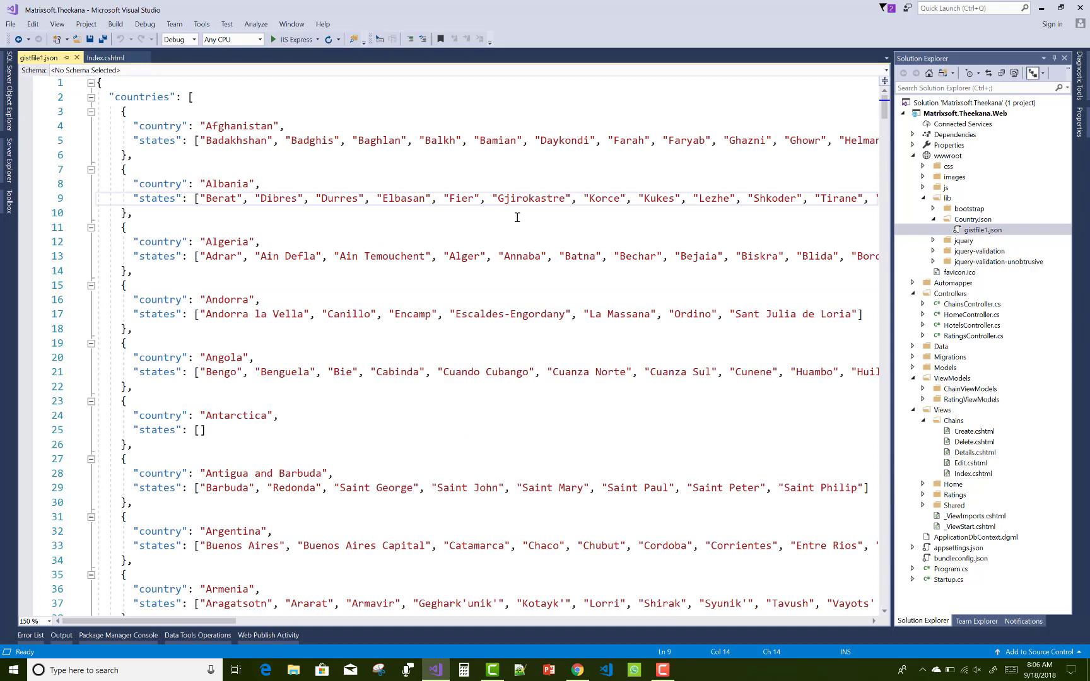
{"action": "left_click", "coordinate": [1053, 58]}
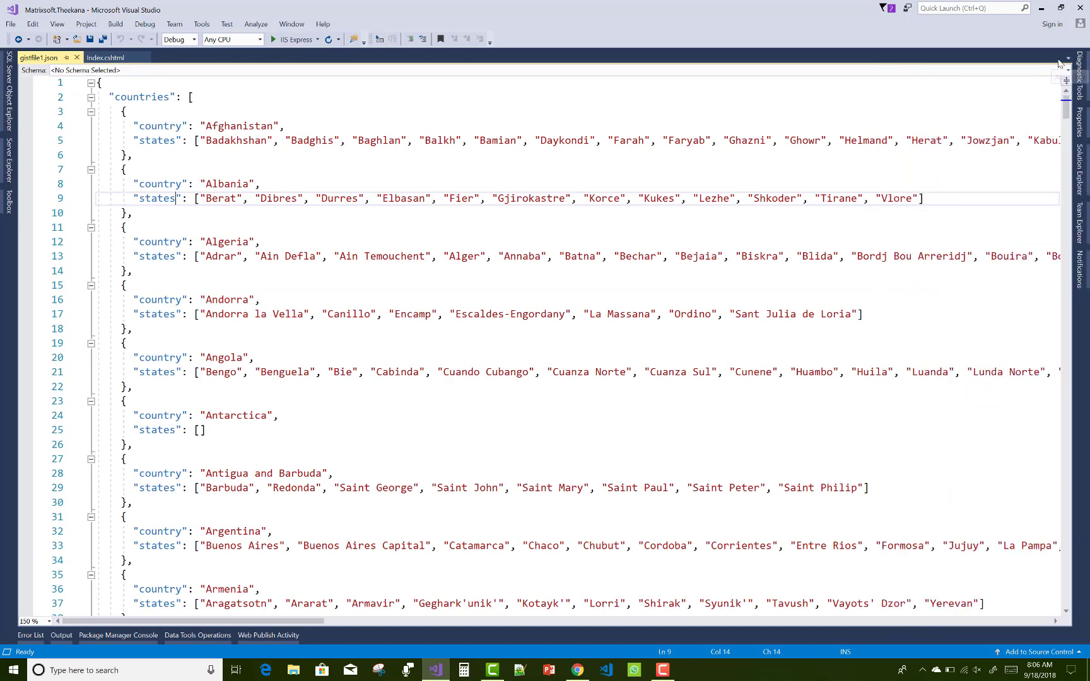
{"action": "scroll", "coordinate": [549, 217], "scroll_direction": "down", "scroll_amount": 5}
{"action": "scroll", "coordinate": [549, 217], "scroll_direction": "down", "scroll_amount": 8}
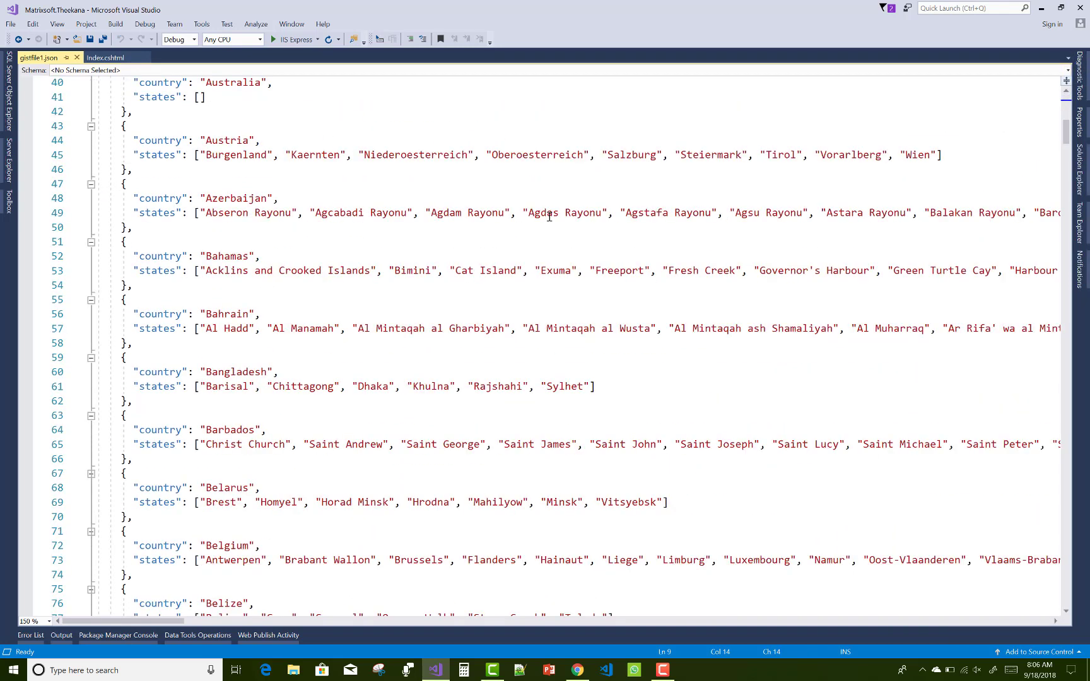
{"action": "scroll", "coordinate": [549, 217], "scroll_direction": "up", "scroll_amount": 13}
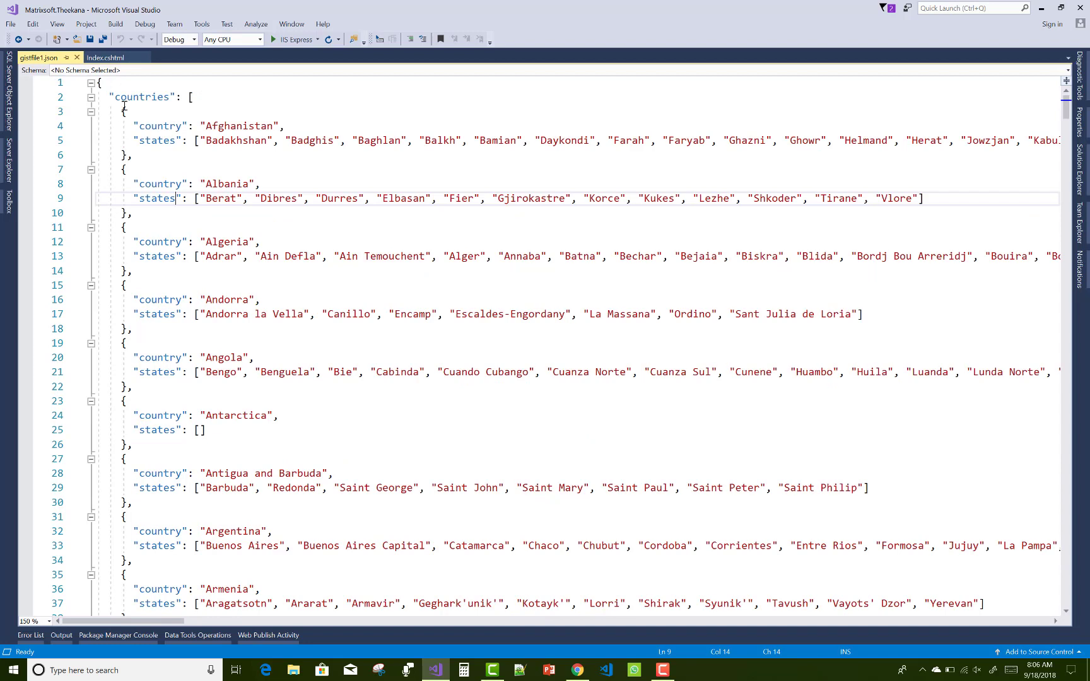
{"action": "double_click", "coordinate": [172, 96]}
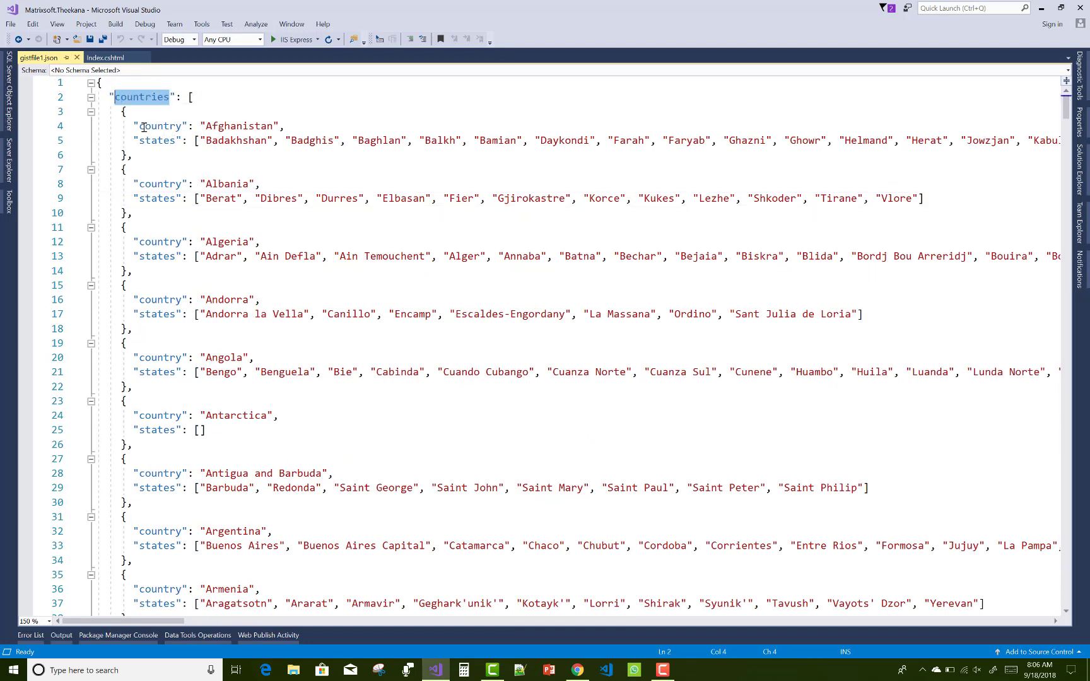
{"action": "left_click_drag", "start_coordinate": [139, 126], "coordinate": [184, 144]}
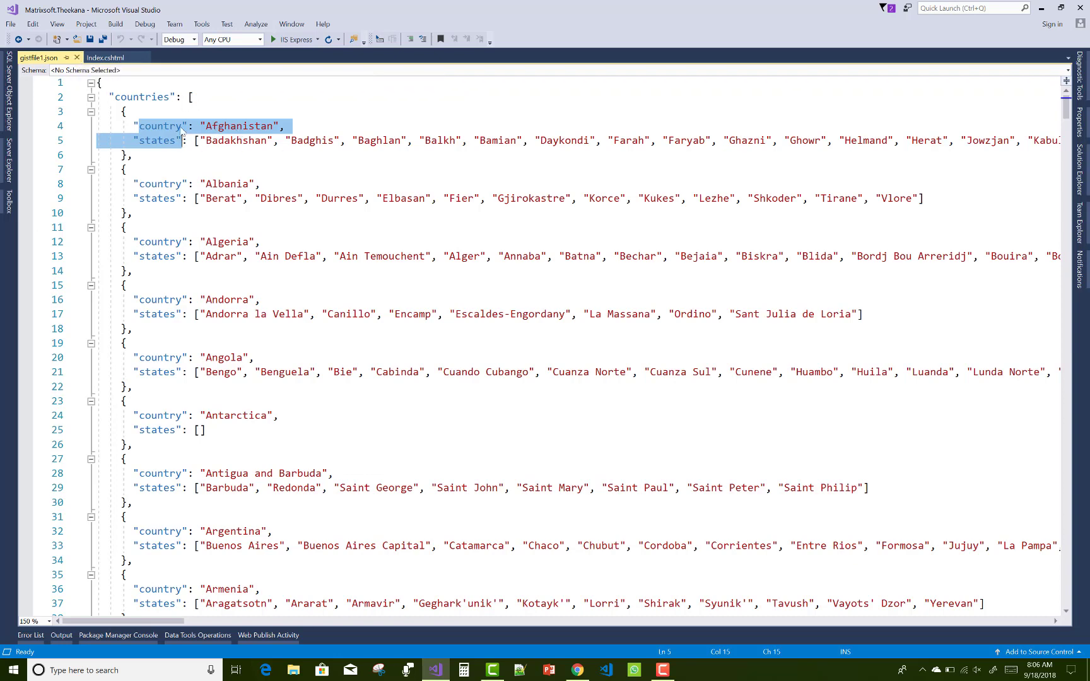
{"action": "left_click", "coordinate": [78, 58]}
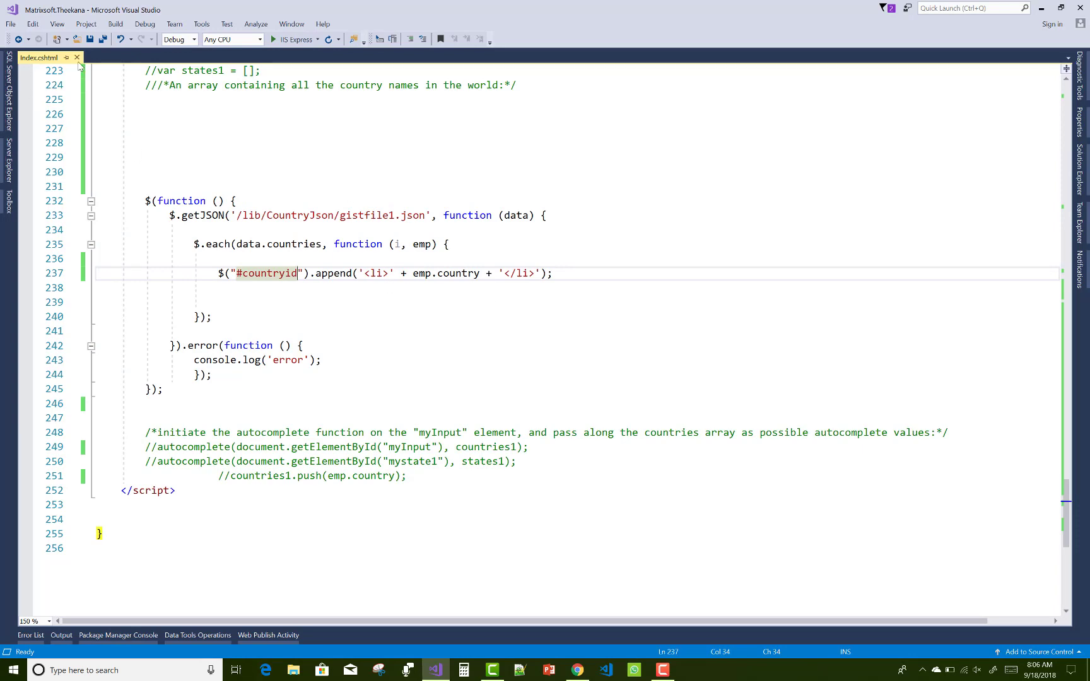
{"action": "scroll", "coordinate": [314, 177], "scroll_direction": "up", "scroll_amount": 5}
{"action": "scroll", "coordinate": [313, 177], "scroll_direction": "up", "scroll_amount": 10}
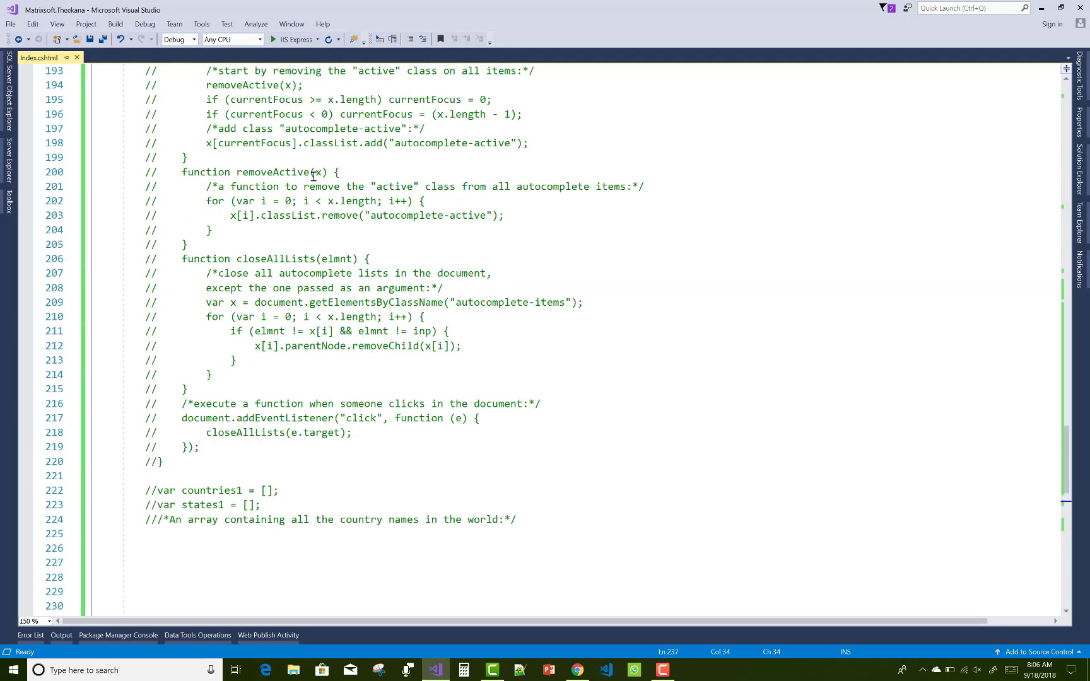
{"action": "scroll", "coordinate": [313, 178], "scroll_direction": "up", "scroll_amount": 12}
{"action": "scroll", "coordinate": [313, 178], "scroll_direction": "up", "scroll_amount": 14}
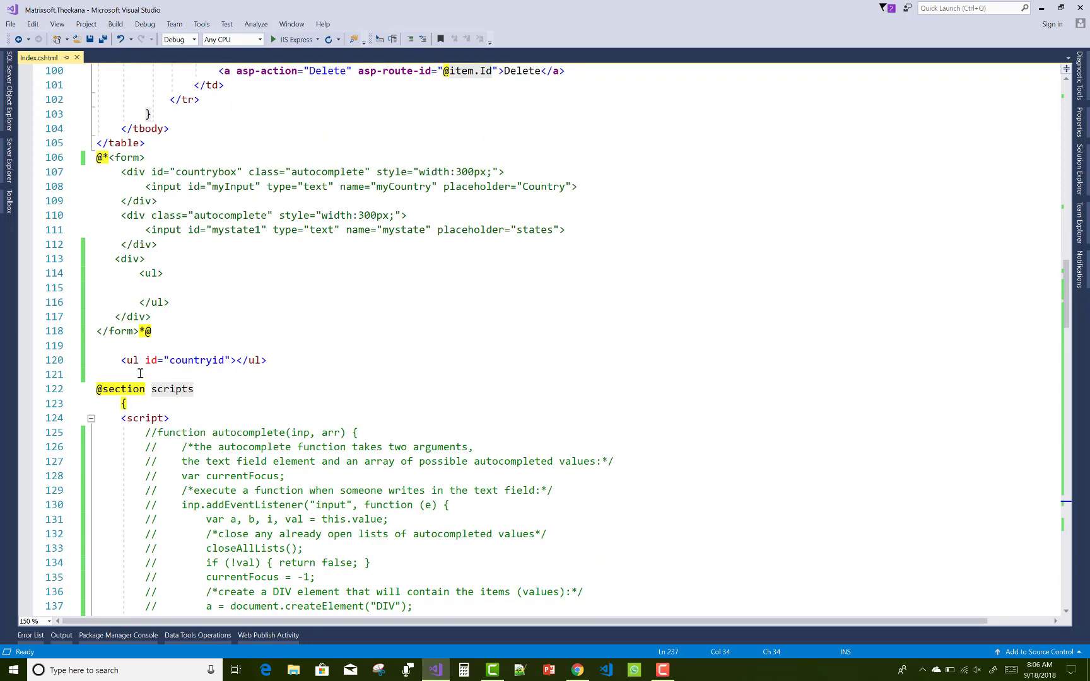
{"action": "left_click", "coordinate": [305, 376]}
{"action": "double_click", "coordinate": [170, 389]}
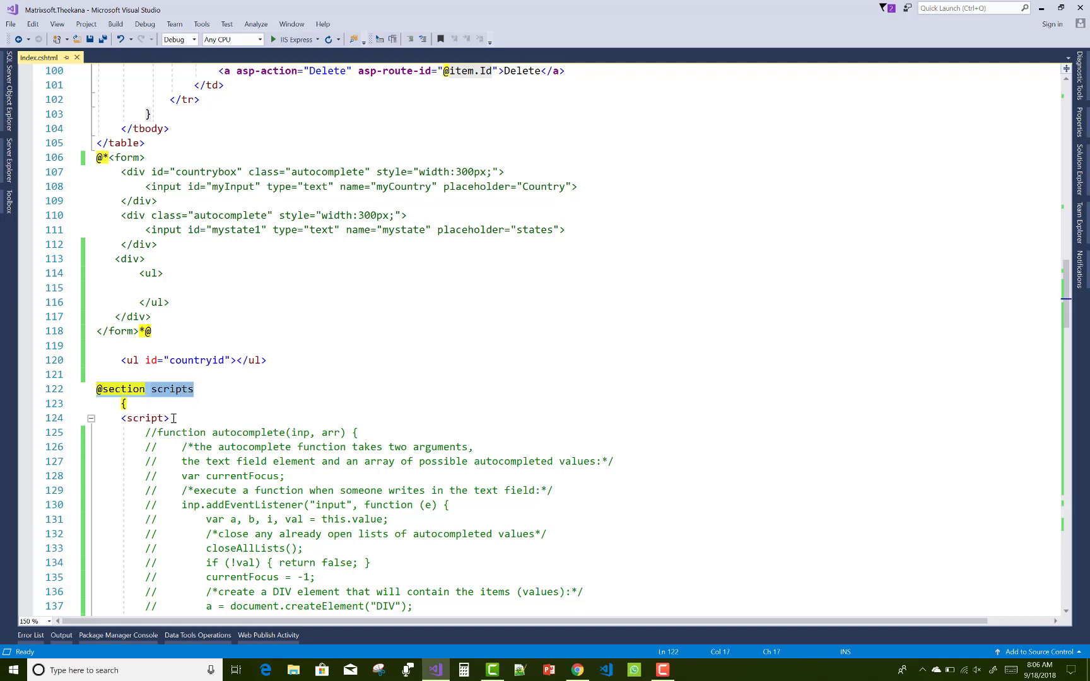
{"action": "scroll", "coordinate": [556, 371], "scroll_direction": "down", "scroll_amount": 12}
{"action": "scroll", "coordinate": [556, 370], "scroll_direction": "down", "scroll_amount": 12}
{"action": "scroll", "coordinate": [555, 371], "scroll_direction": "down", "scroll_amount": 12}
{"action": "scroll", "coordinate": [555, 371], "scroll_direction": "down", "scroll_amount": 6}
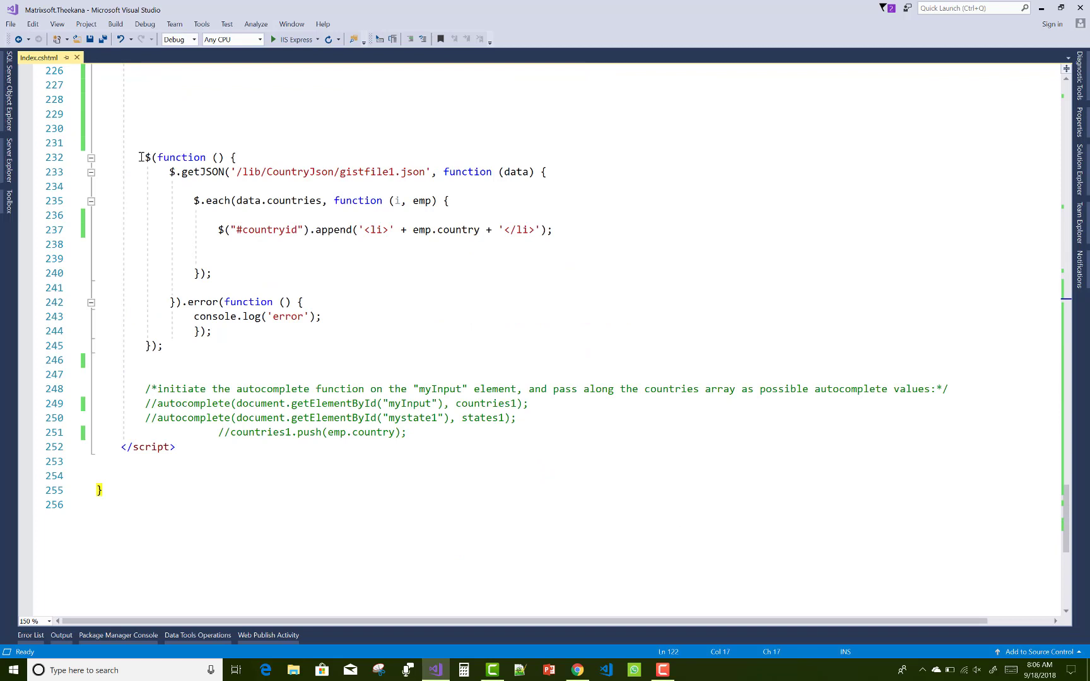
Pin Solution Explorer beside the script, highlight the getJSON callback's data parameter, and reopen gistfile1.json.
{"action": "left_click_drag", "start_coordinate": [141, 156], "coordinate": [205, 358]}
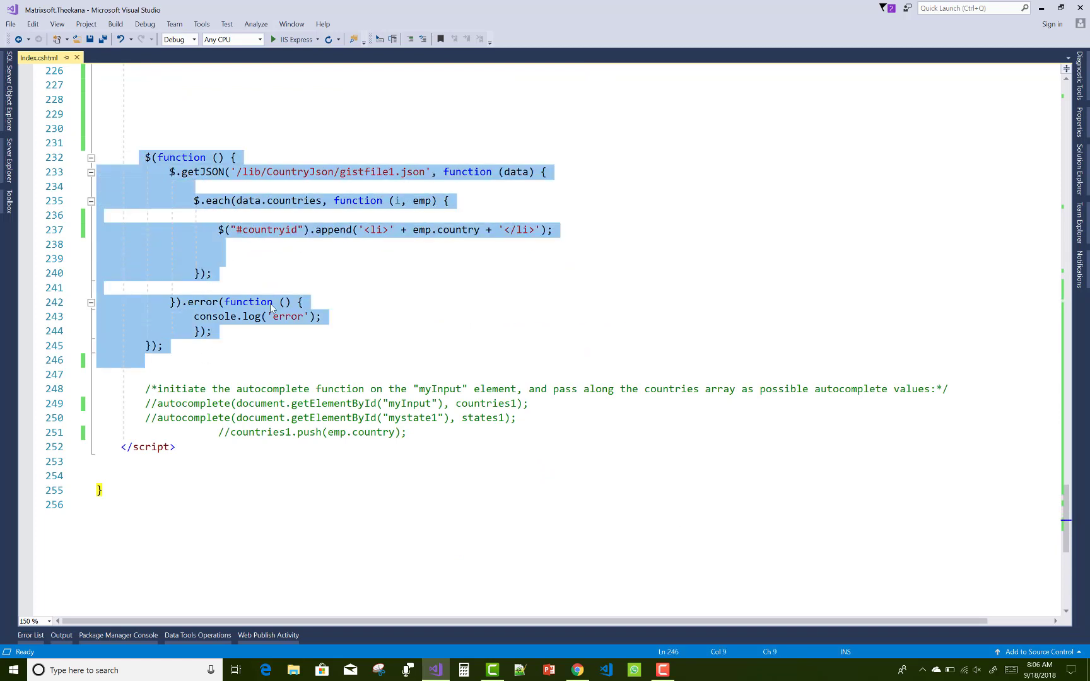
{"action": "left_click", "coordinate": [323, 292]}
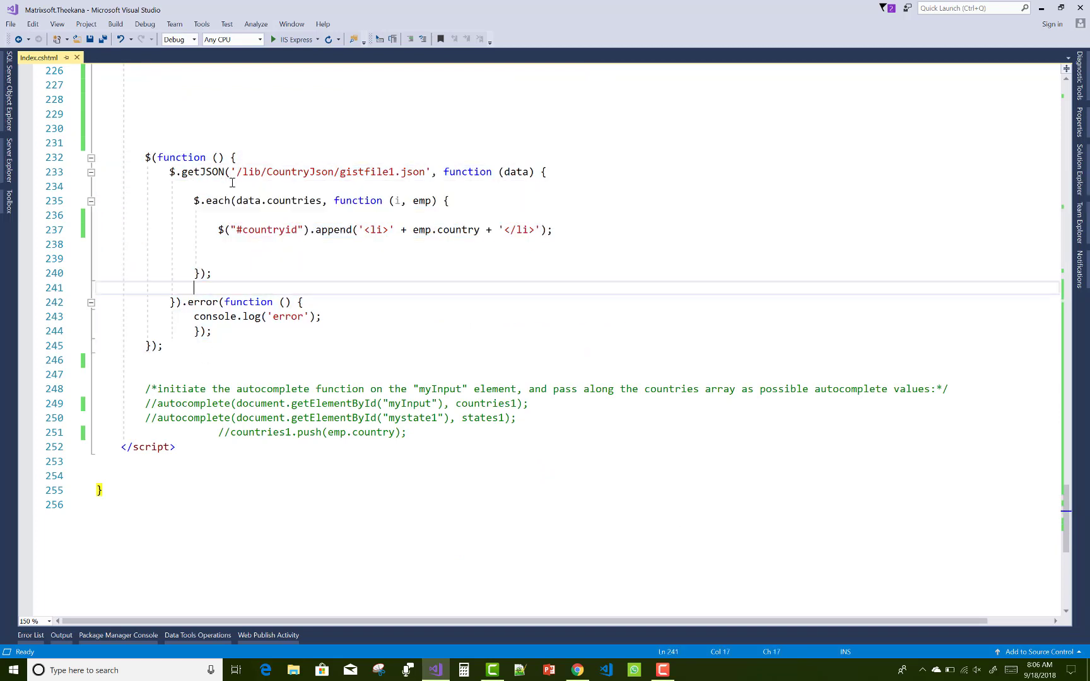
{"action": "left_click", "coordinate": [1078, 171]}
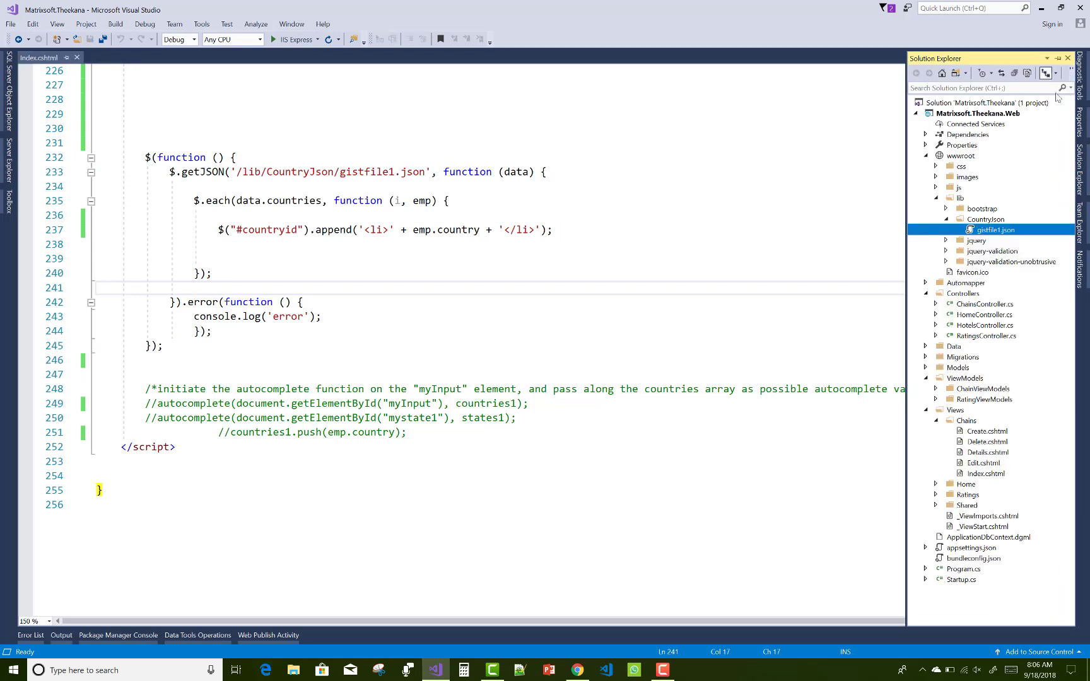
{"action": "left_click", "coordinate": [1057, 58]}
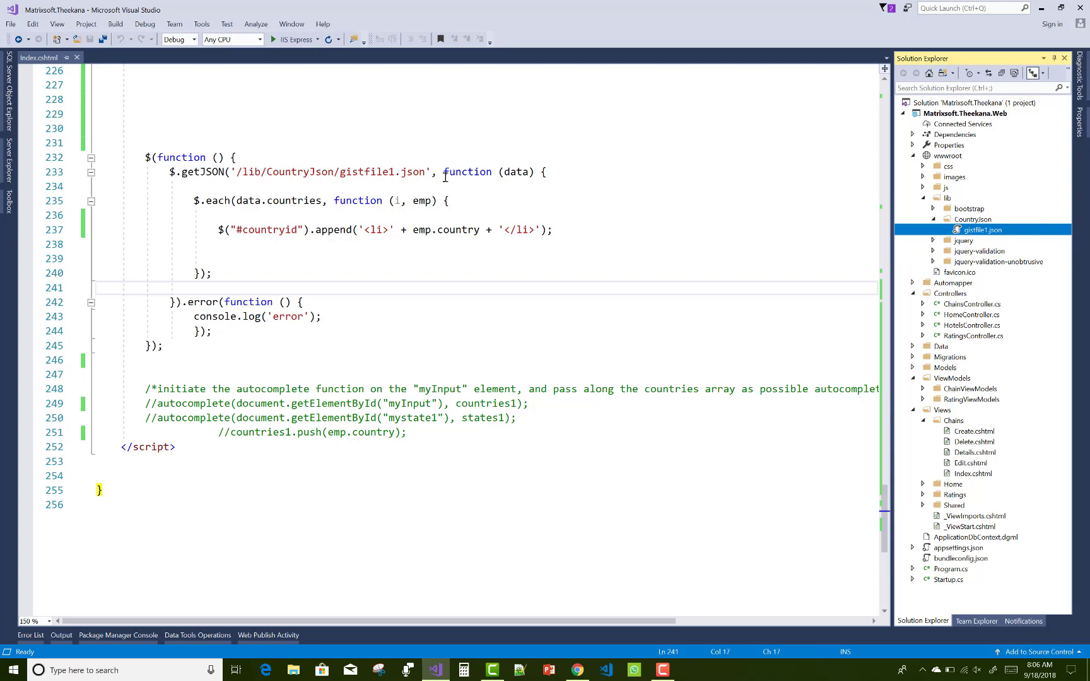
{"action": "left_click_drag", "start_coordinate": [443, 173], "coordinate": [535, 172]}
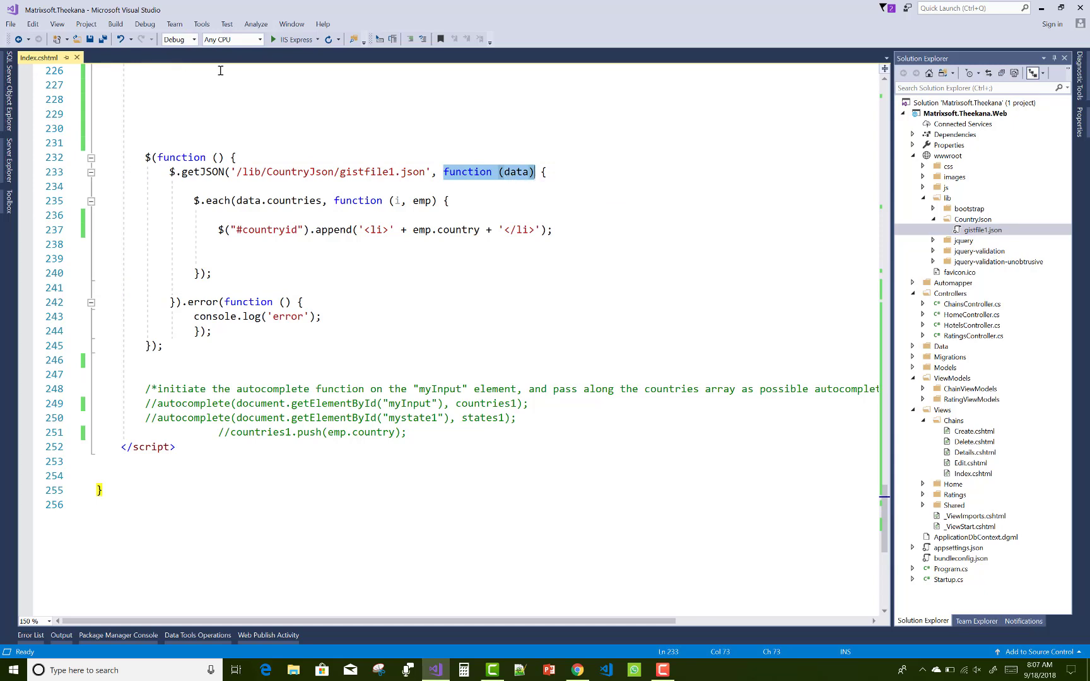
{"action": "double_click", "coordinate": [983, 229]}
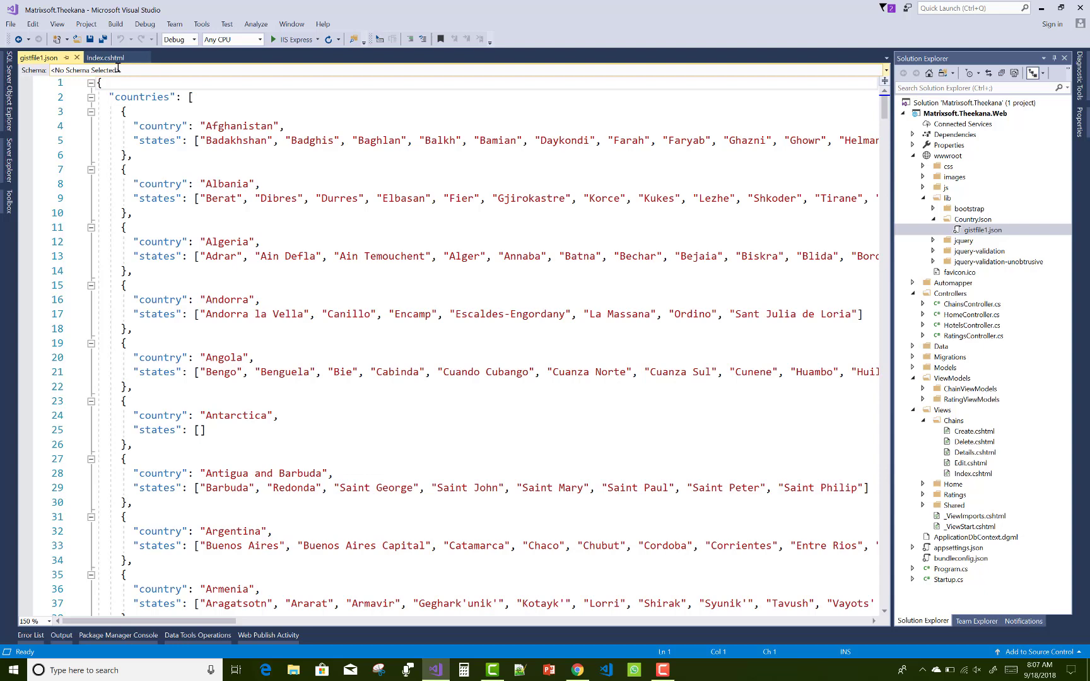
Compare gistfile1.json's countries key with the script's per-country callback, ending on the JSON.
{"action": "left_click", "coordinate": [106, 58]}
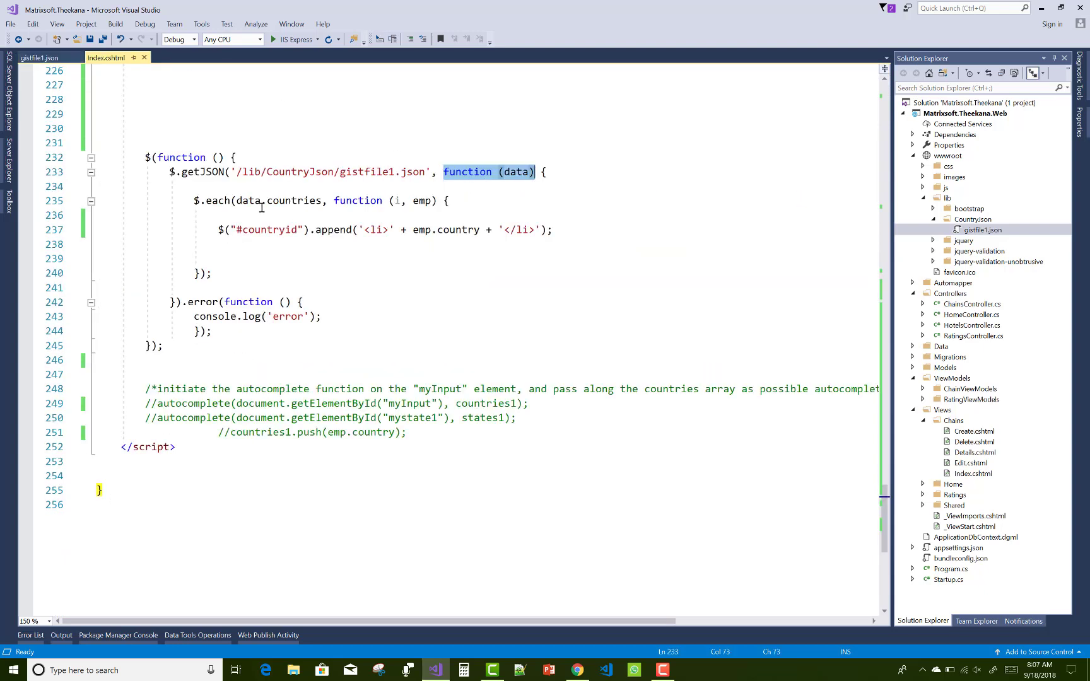
{"action": "left_click", "coordinate": [39, 57]}
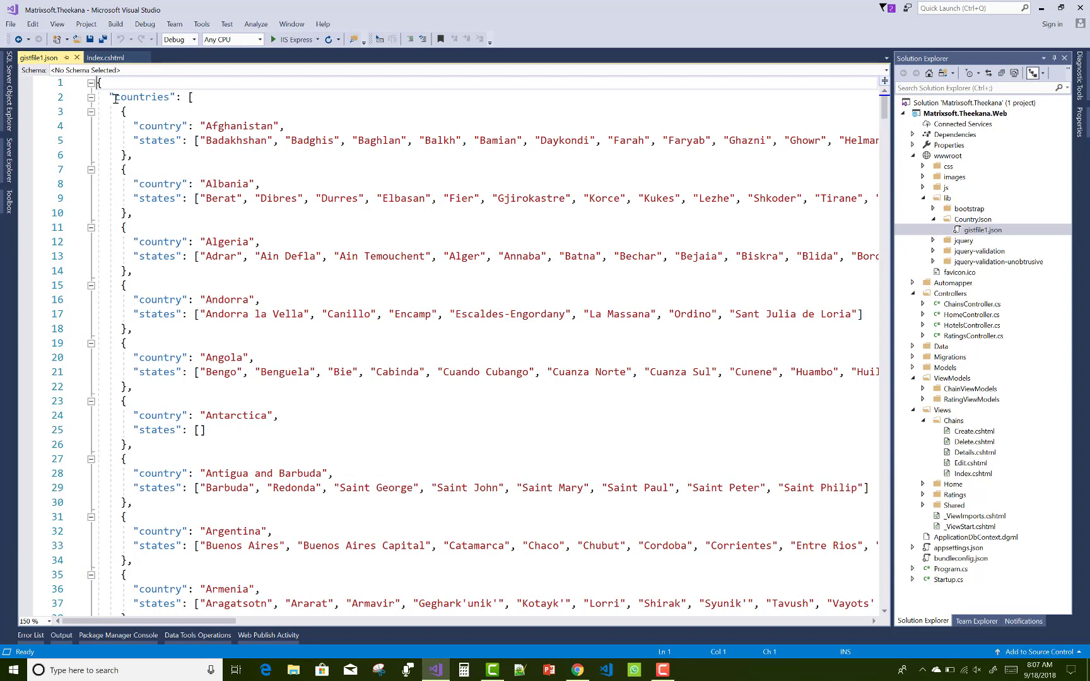
{"action": "left_click_drag", "start_coordinate": [114, 97], "coordinate": [170, 97]}
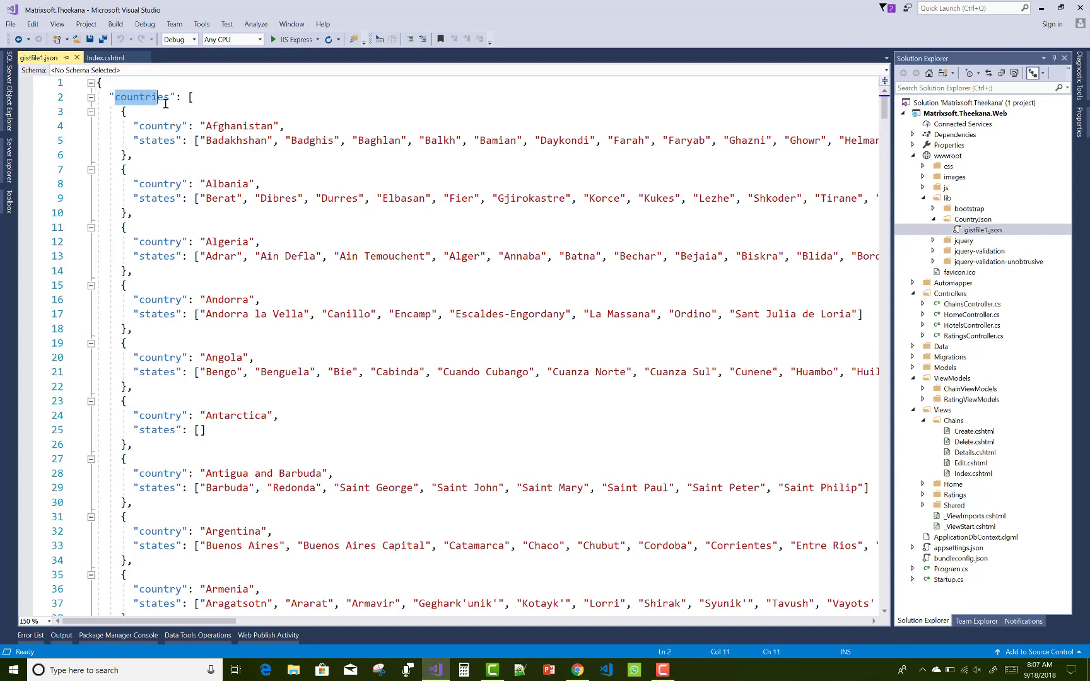
{"action": "left_click", "coordinate": [105, 58]}
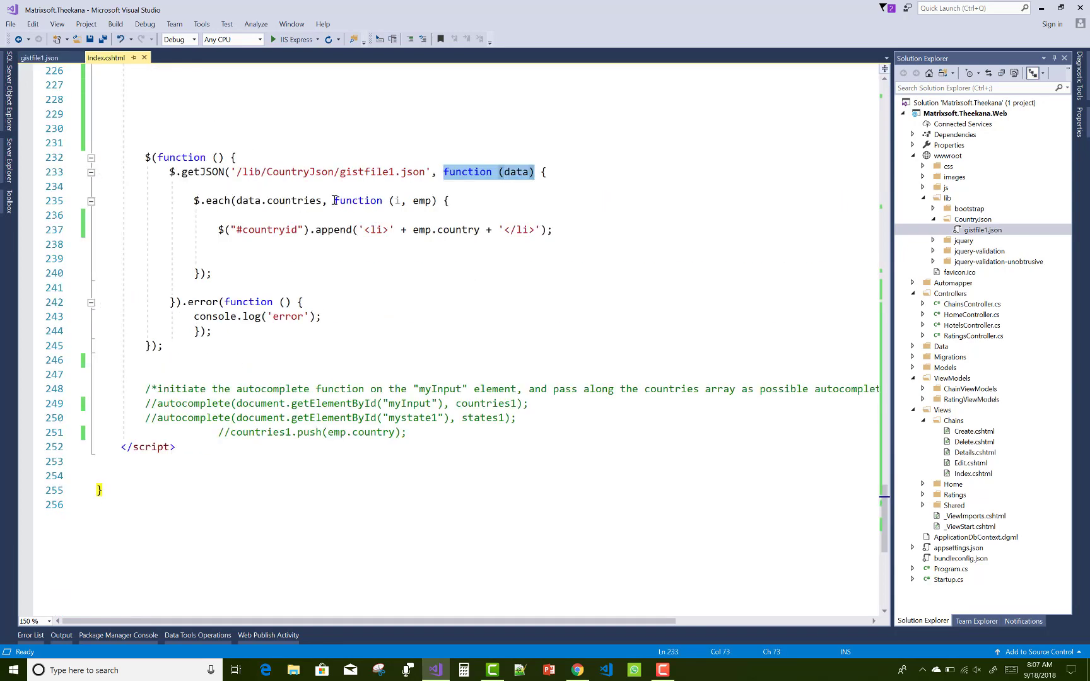
{"action": "left_click_drag", "start_coordinate": [334, 200], "coordinate": [437, 201]}
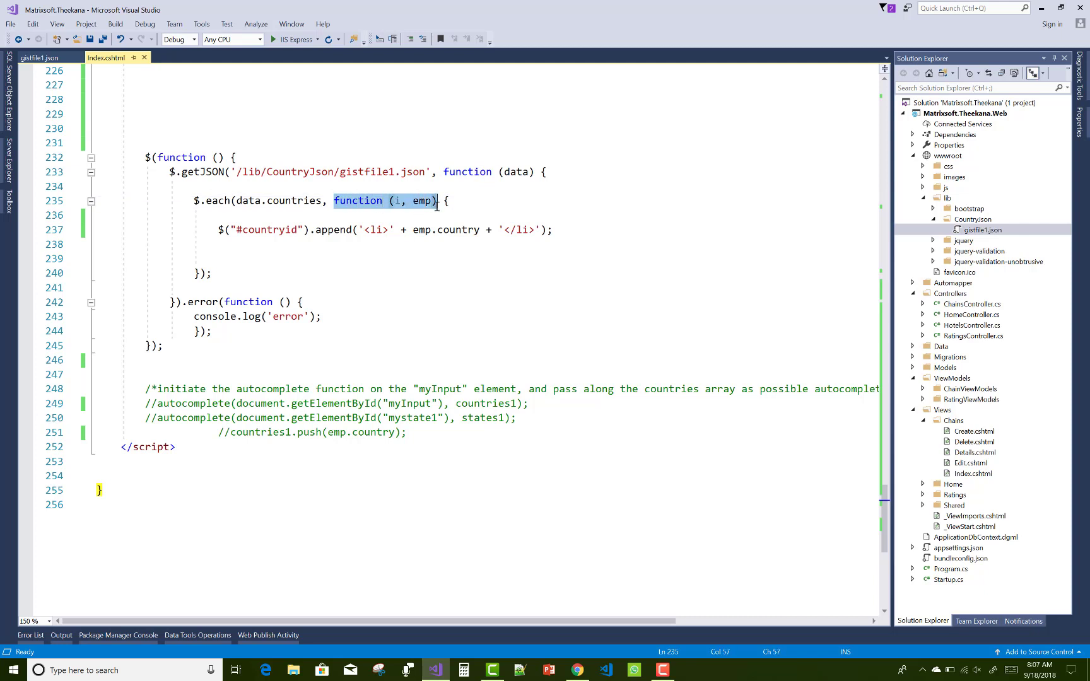
{"action": "left_click", "coordinate": [401, 218]}
{"action": "mouse_move", "coordinate": [423, 200]}
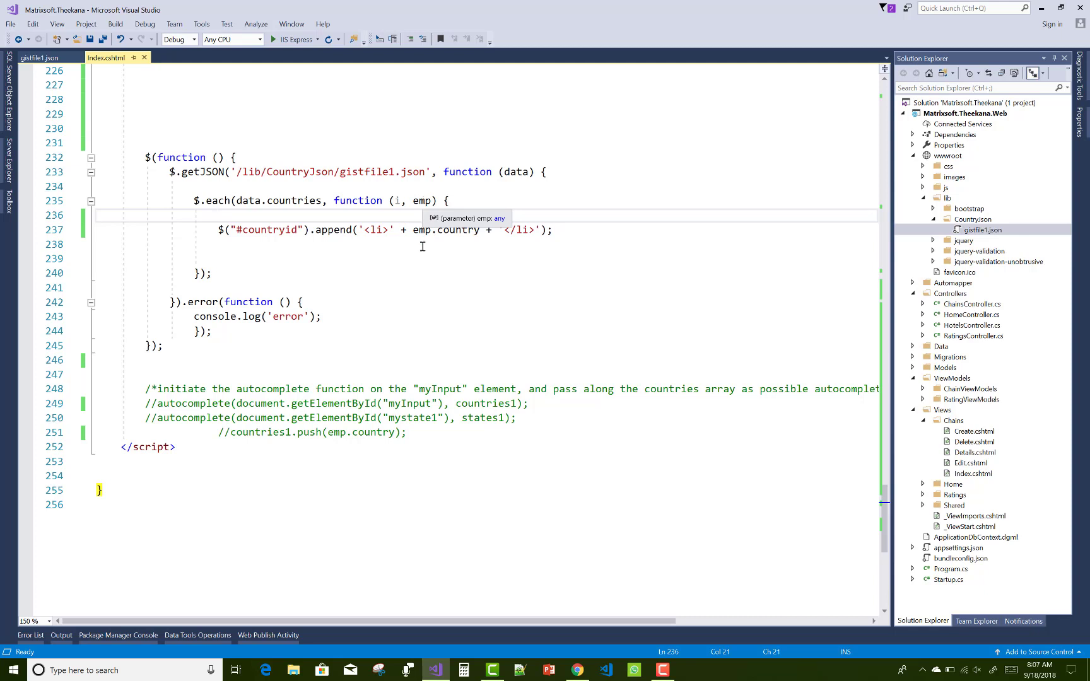
{"action": "left_click", "coordinate": [38, 58]}
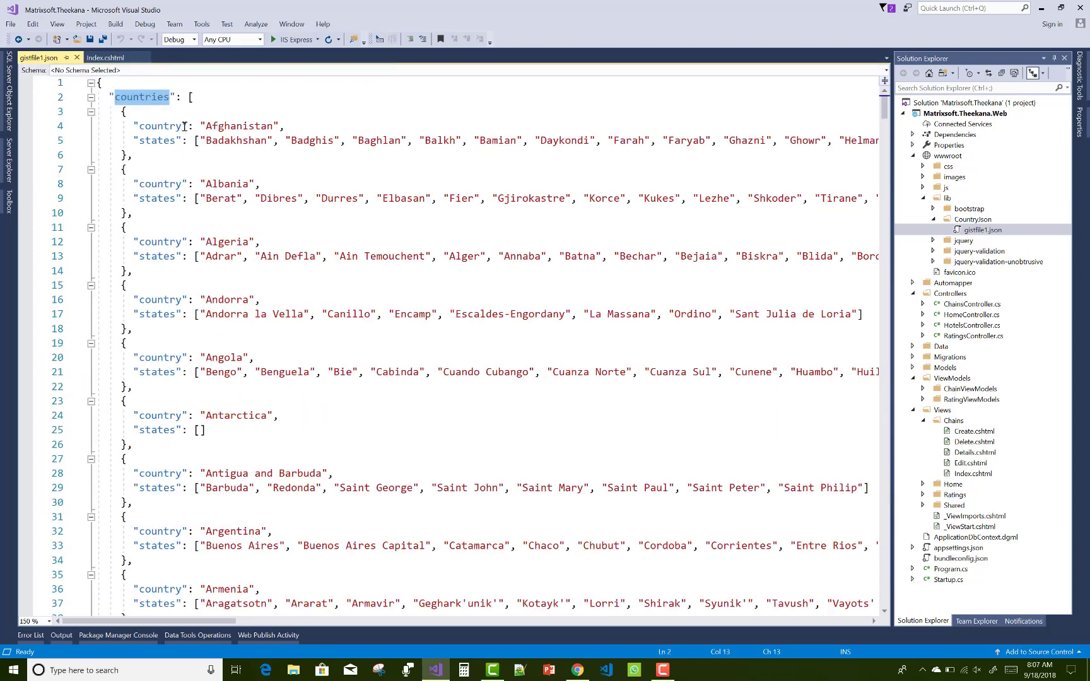
Walk through the countryid list element, the $.each call and the whole getJSON block.
{"action": "left_click", "coordinate": [106, 58]}
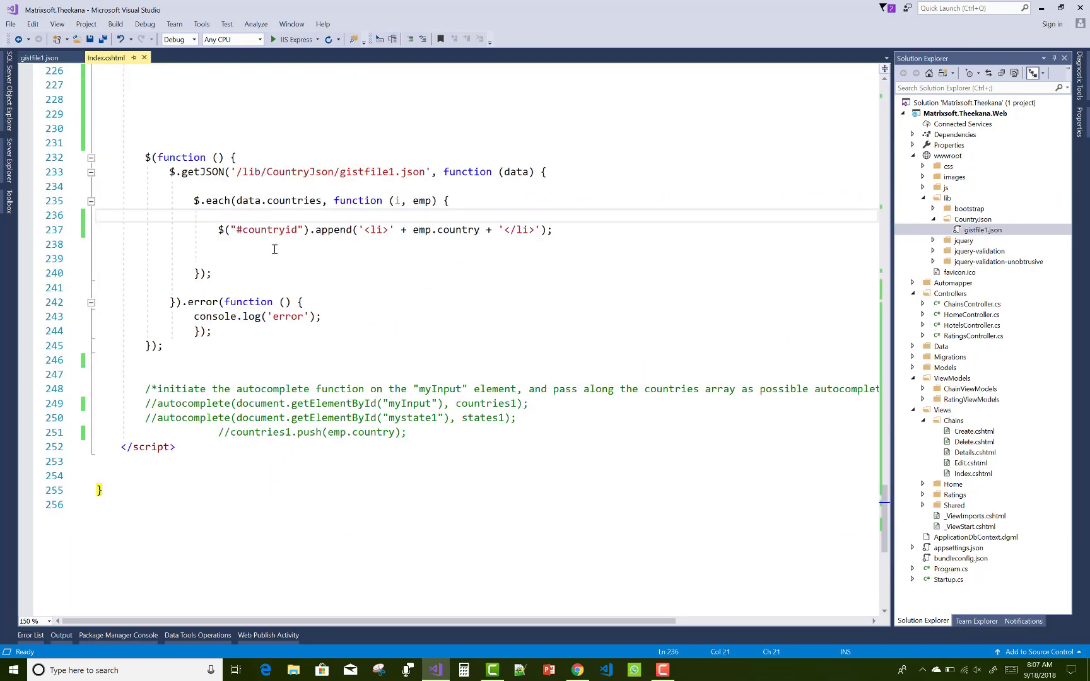
{"action": "double_click", "coordinate": [301, 230]}
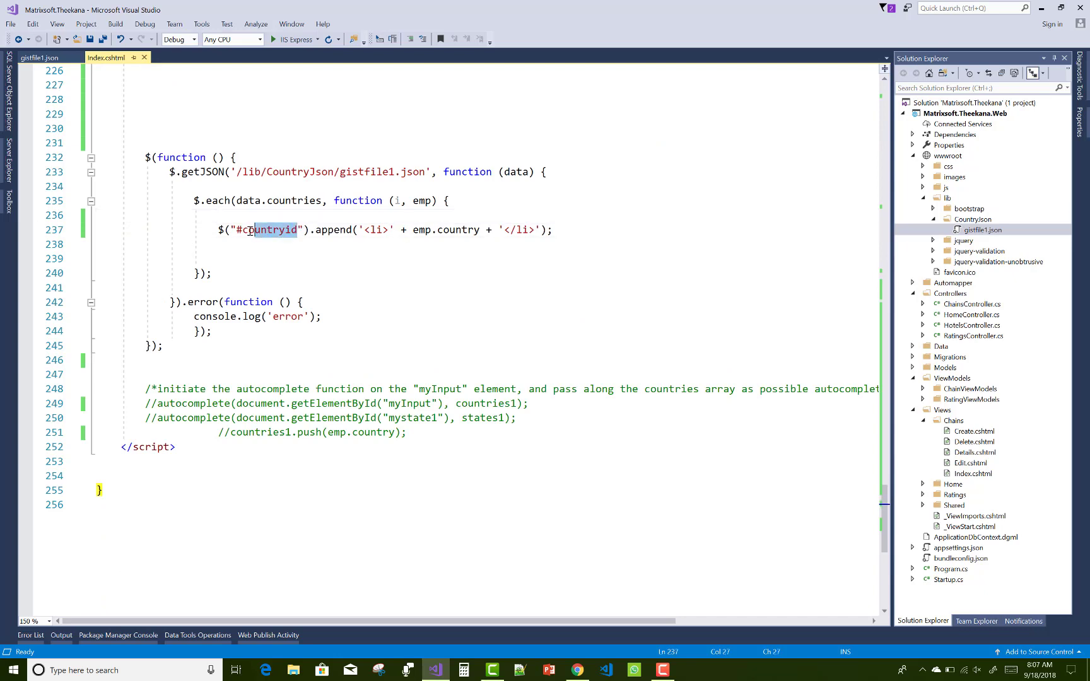
{"action": "scroll", "coordinate": [606, 244], "scroll_direction": "up", "scroll_amount": 20}
{"action": "scroll", "coordinate": [606, 245], "scroll_direction": "up", "scroll_amount": 10}
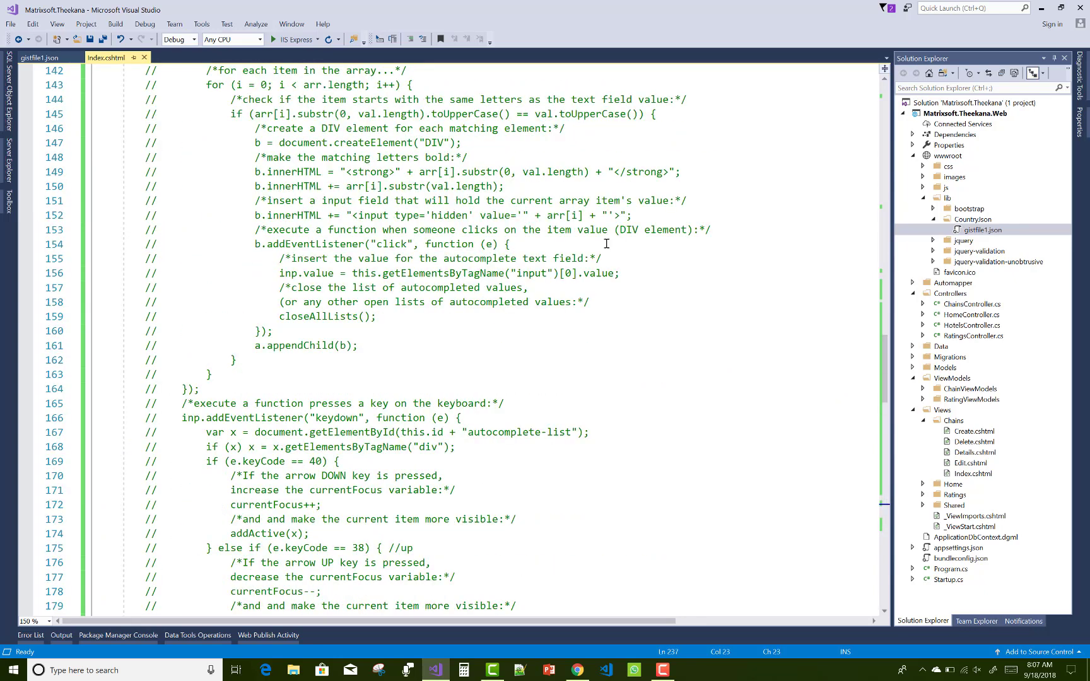
{"action": "scroll", "coordinate": [606, 244], "scroll_direction": "up", "scroll_amount": 12}
{"action": "scroll", "coordinate": [607, 244], "scroll_direction": "down", "scroll_amount": 5}
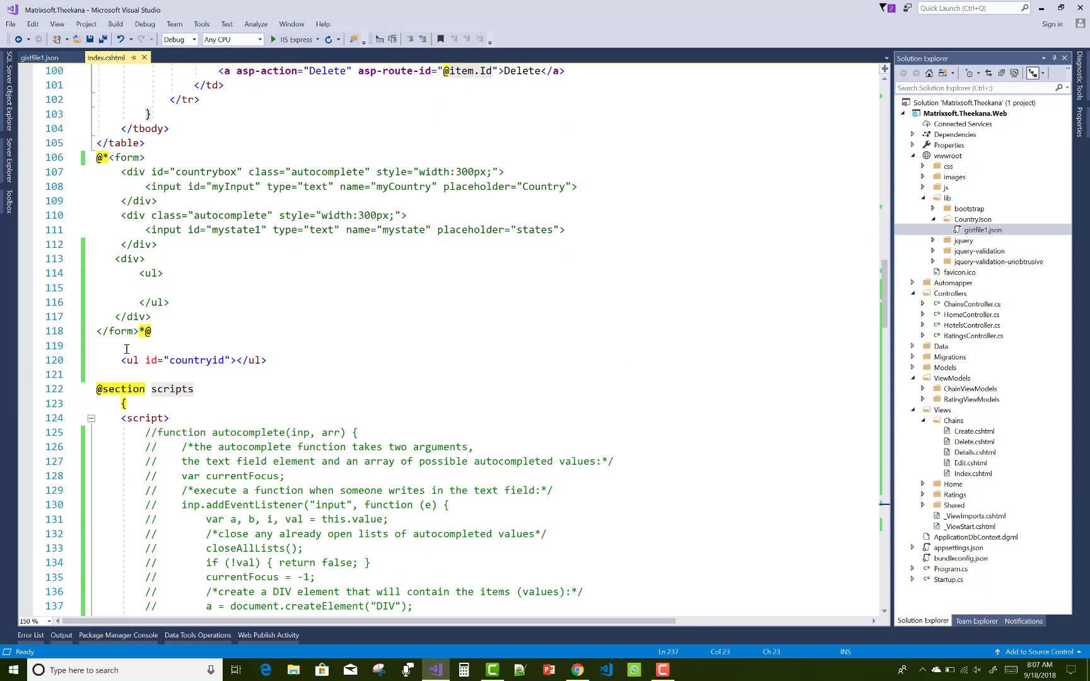
{"action": "left_click_drag", "start_coordinate": [122, 360], "coordinate": [267, 360]}
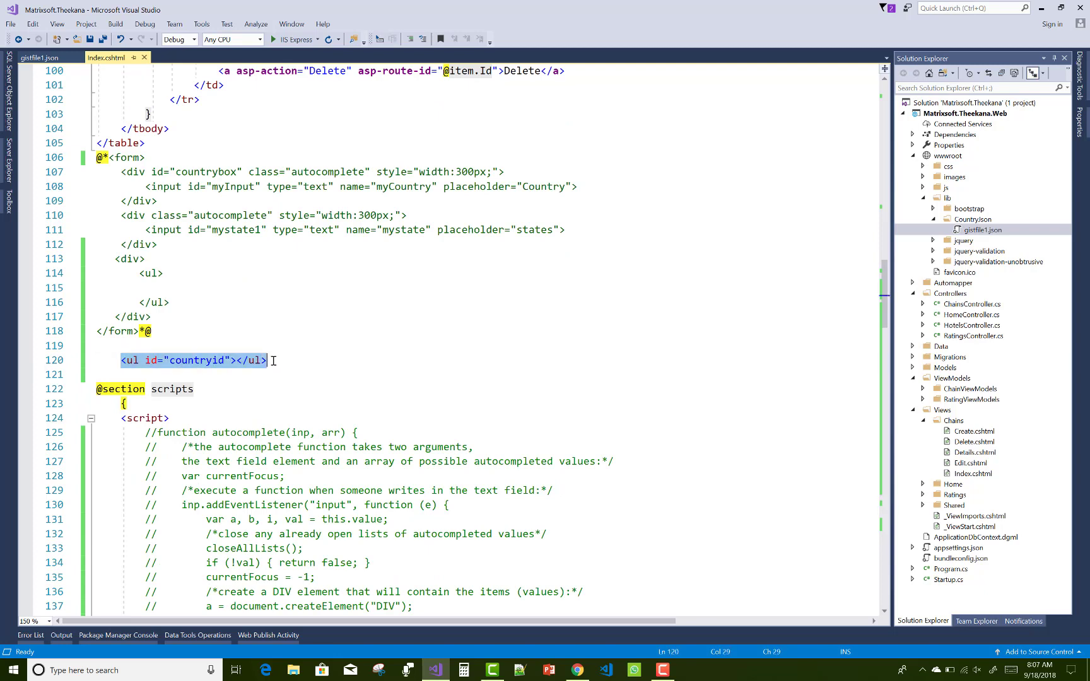
{"action": "scroll", "coordinate": [602, 320], "scroll_direction": "down", "scroll_amount": 15}
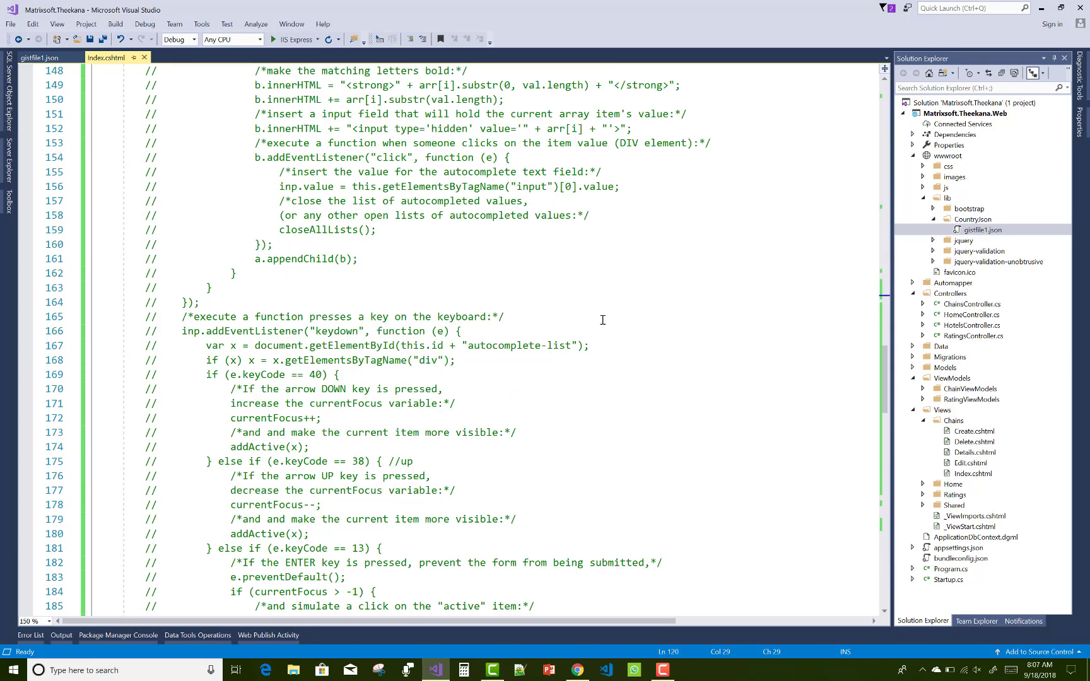
{"action": "scroll", "coordinate": [602, 320], "scroll_direction": "down", "scroll_amount": 12}
{"action": "scroll", "coordinate": [602, 319], "scroll_direction": "down", "scroll_amount": 5}
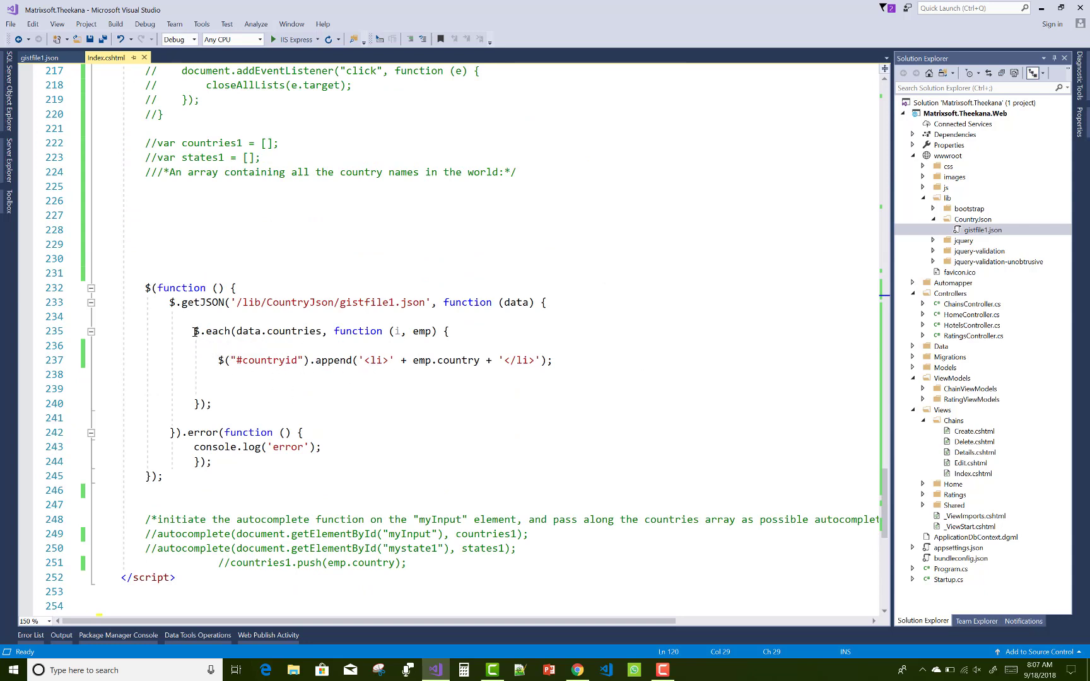
{"action": "left_click_drag", "start_coordinate": [196, 331], "coordinate": [232, 331]}
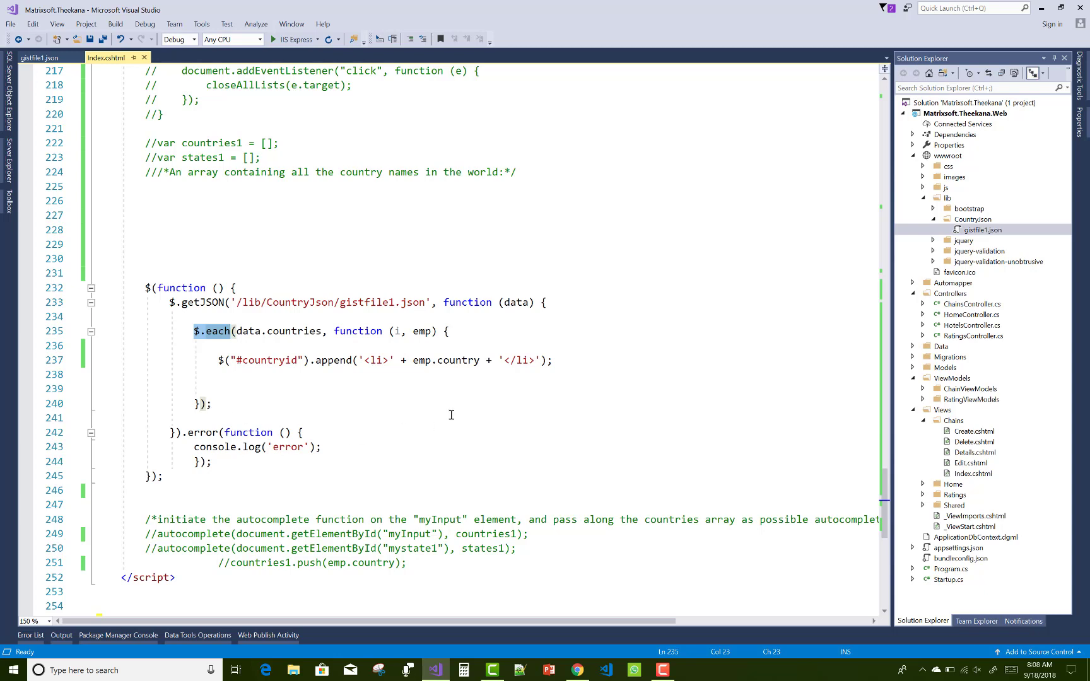
{"action": "scroll", "coordinate": [451, 415], "scroll_direction": "down", "scroll_amount": 2}
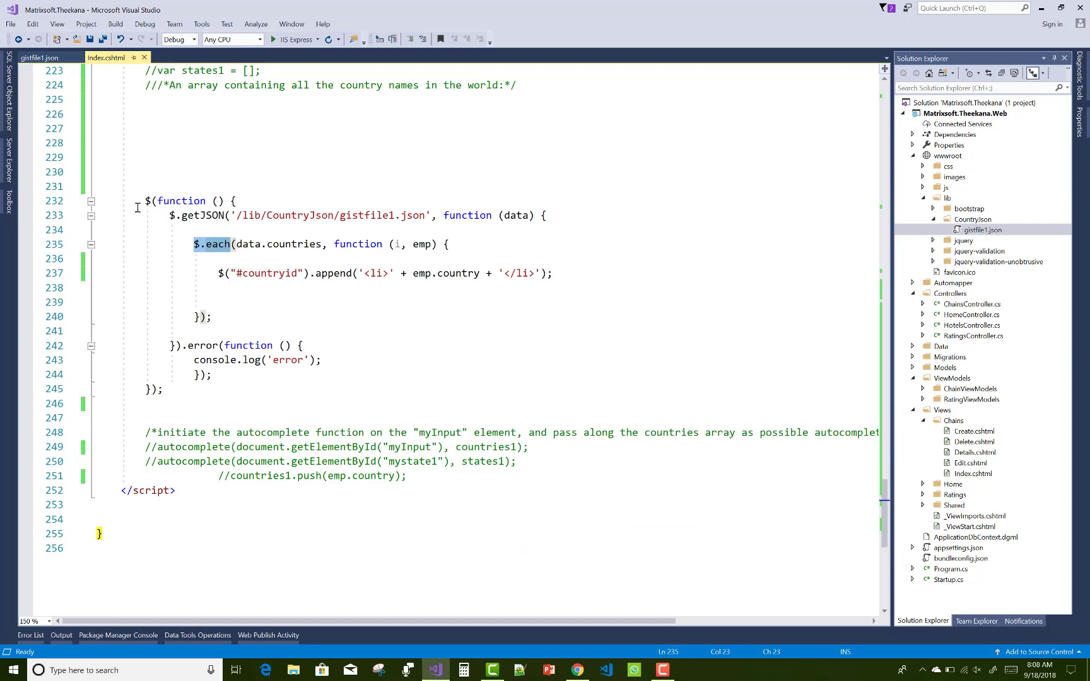
{"action": "left_click_drag", "start_coordinate": [140, 201], "coordinate": [192, 393]}
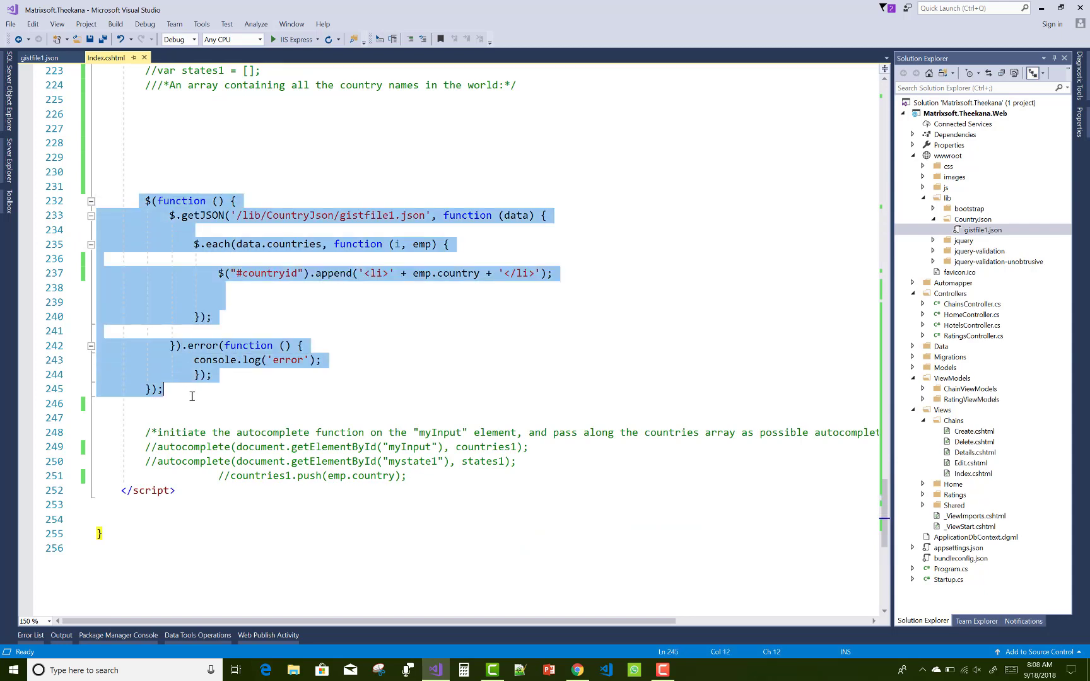
{"action": "left_click", "coordinate": [403, 401]}
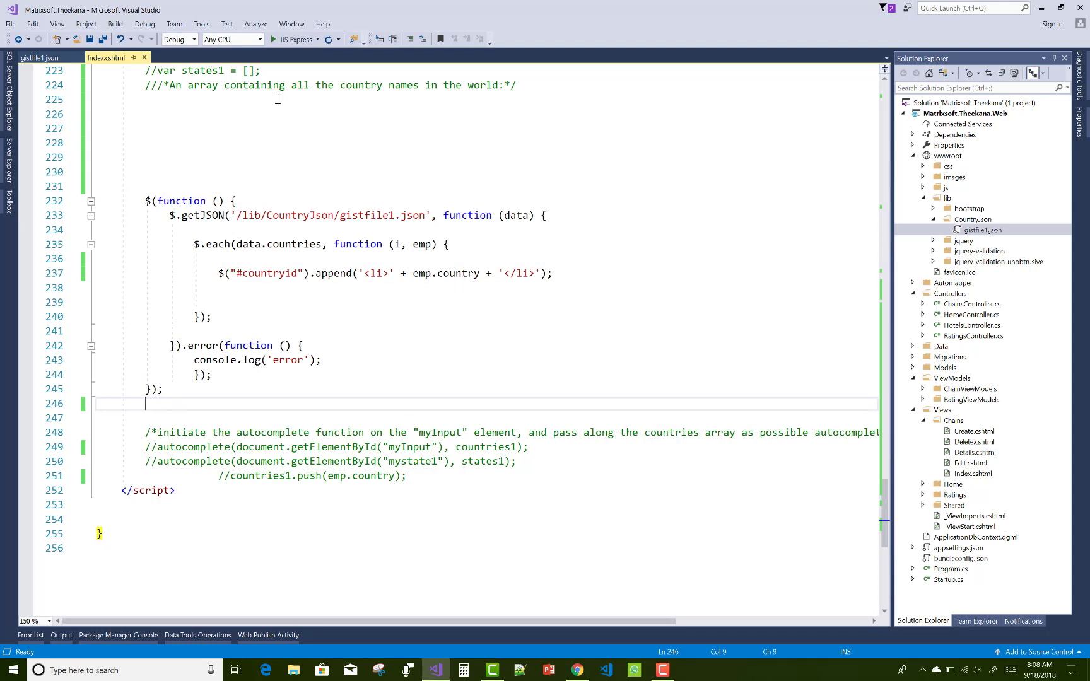
Run the app, check the bulleted country list in Chrome, then close the browser.
{"action": "left_click", "coordinate": [290, 39]}
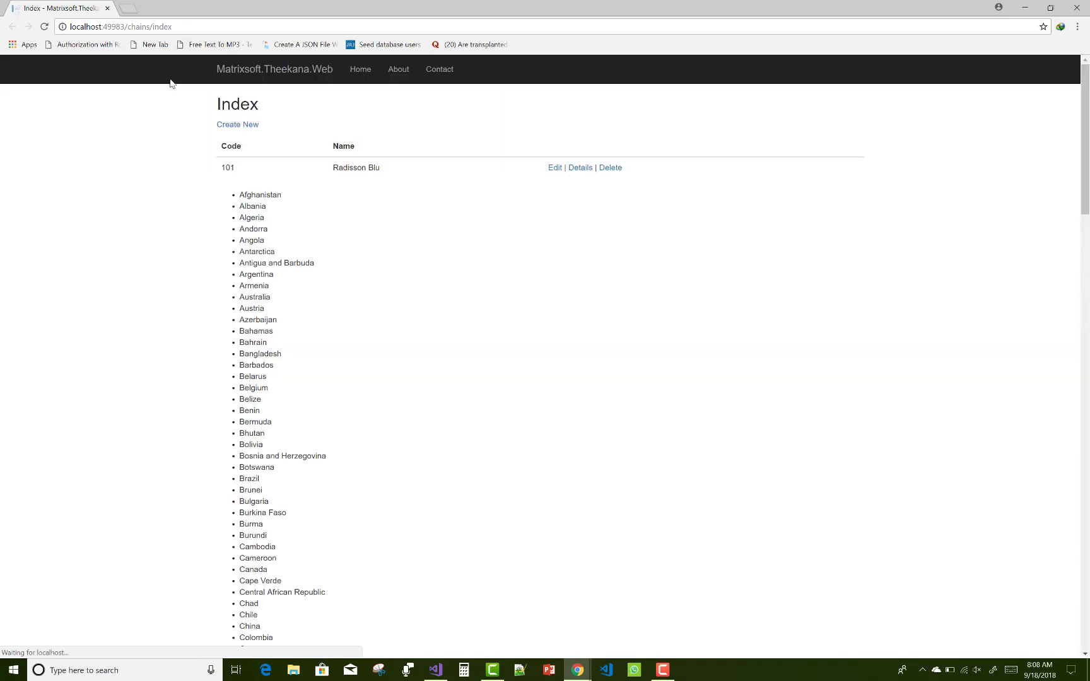
{"action": "scroll", "coordinate": [296, 347], "scroll_direction": "down", "scroll_amount": 10}
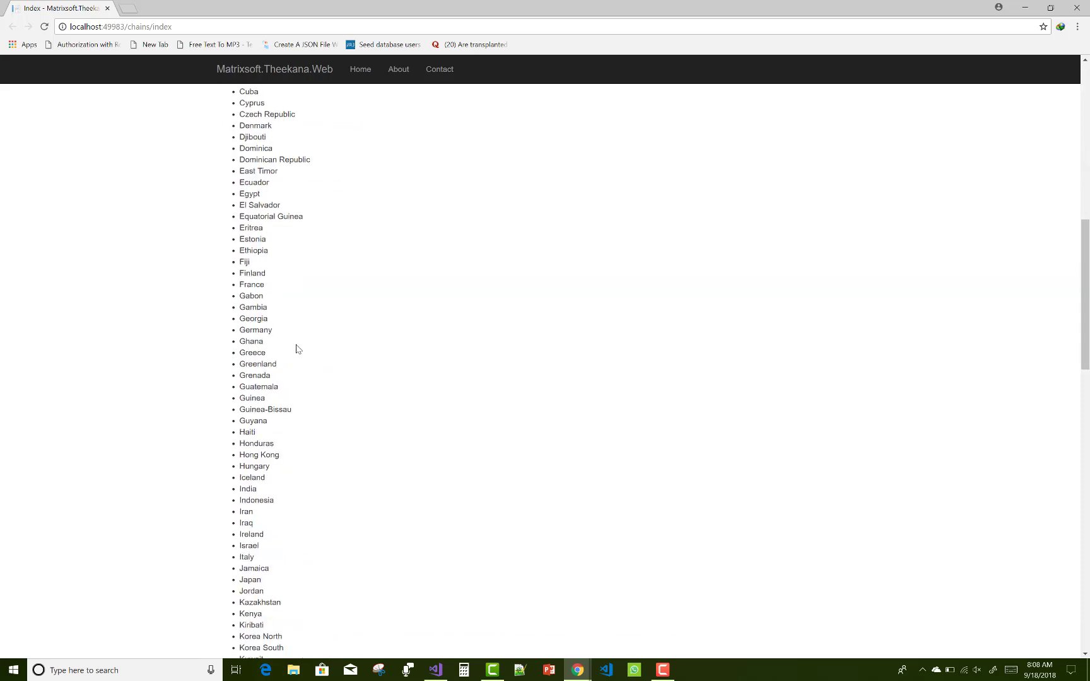
{"action": "scroll", "coordinate": [296, 348], "scroll_direction": "down", "scroll_amount": 10}
{"action": "scroll", "coordinate": [296, 348], "scroll_direction": "up", "scroll_amount": 8}
{"action": "scroll", "coordinate": [296, 348], "scroll_direction": "up", "scroll_amount": 10}
{"action": "scroll", "coordinate": [297, 345], "scroll_direction": "up", "scroll_amount": 5}
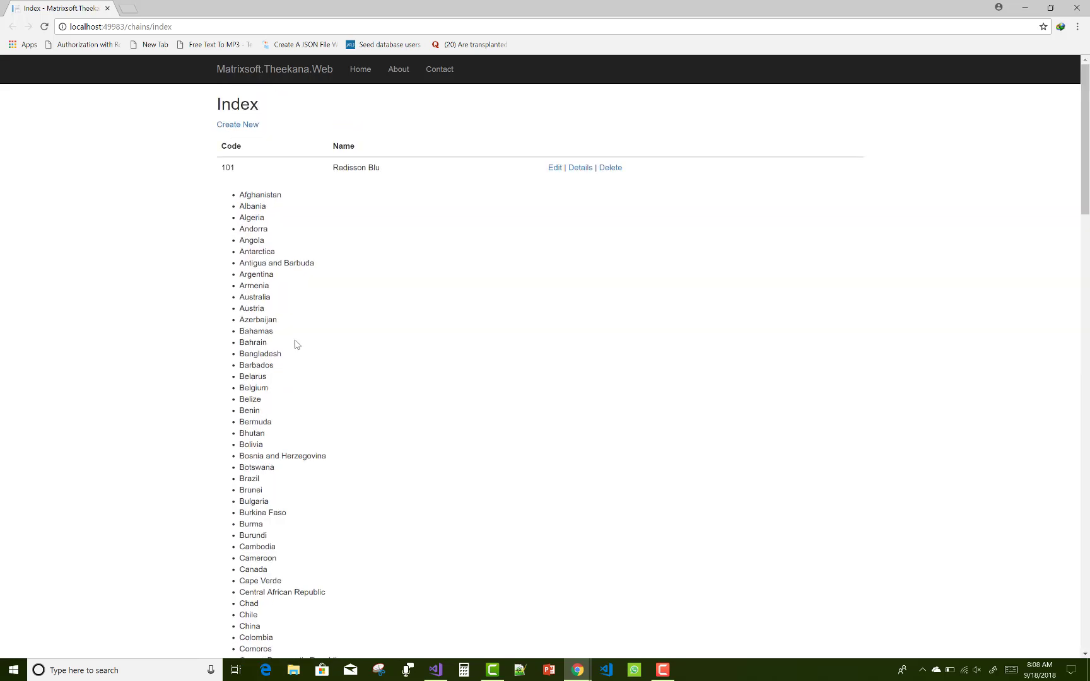
{"action": "left_click", "coordinate": [1080, 8]}
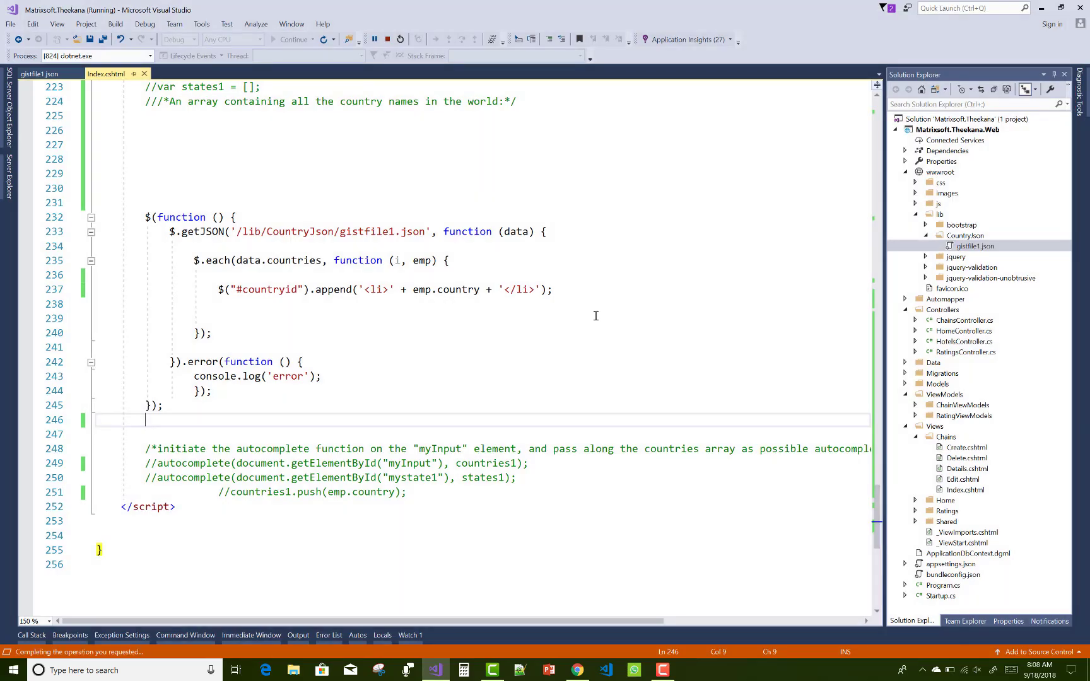